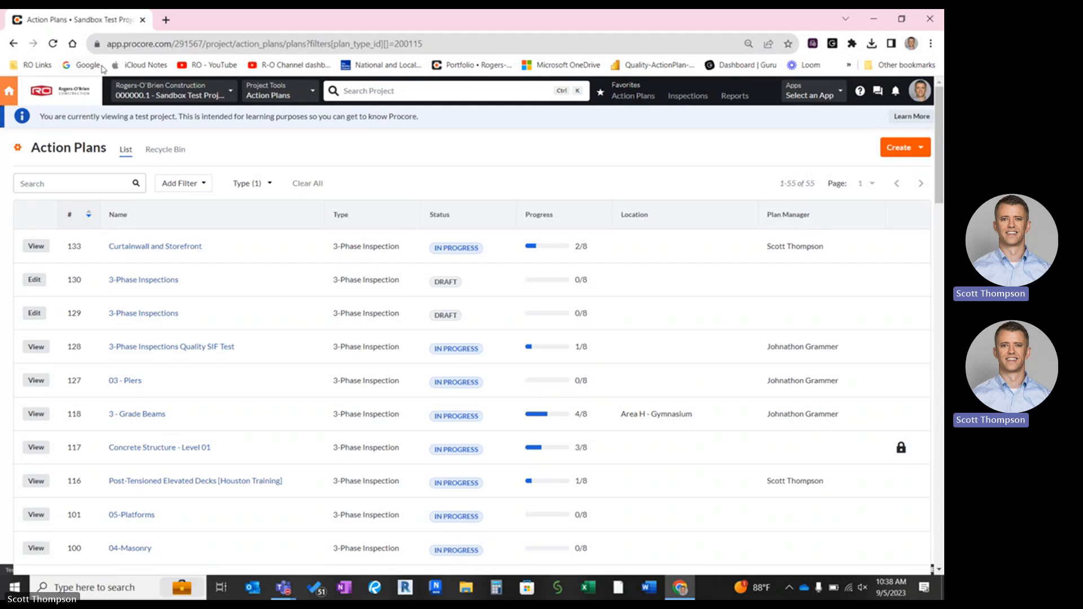
{"action": "left_click", "coordinate": [302, 93]}
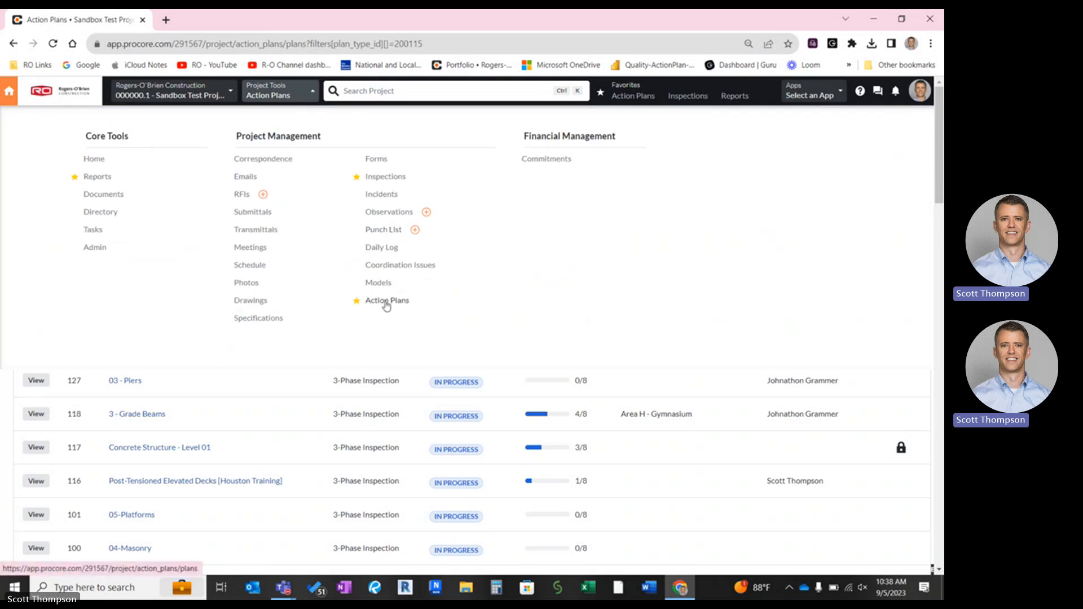
{"action": "left_click", "coordinate": [302, 98]}
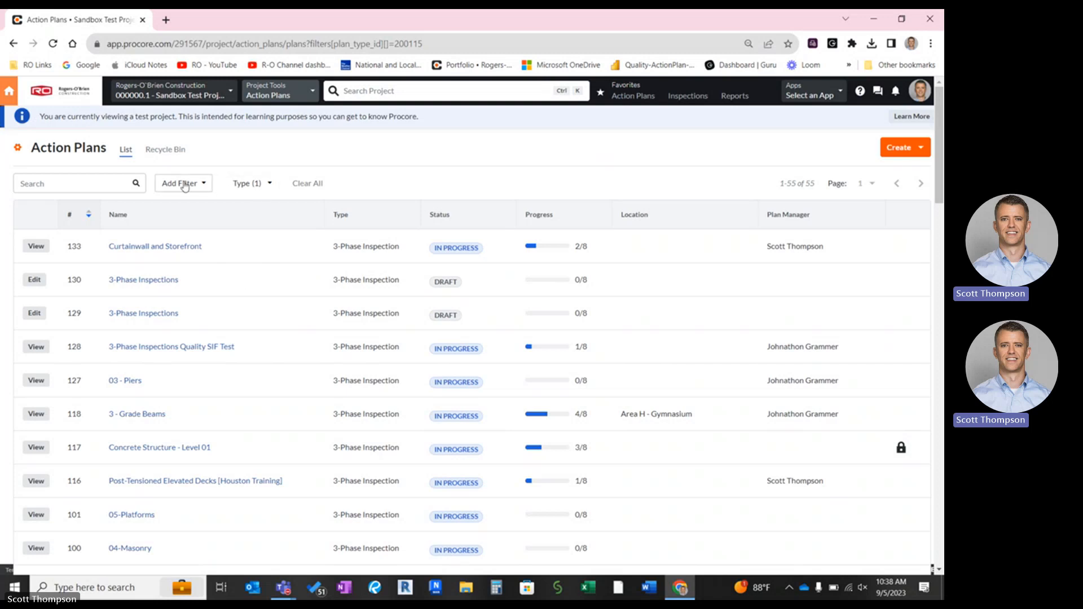
{"action": "left_click", "coordinate": [258, 184]}
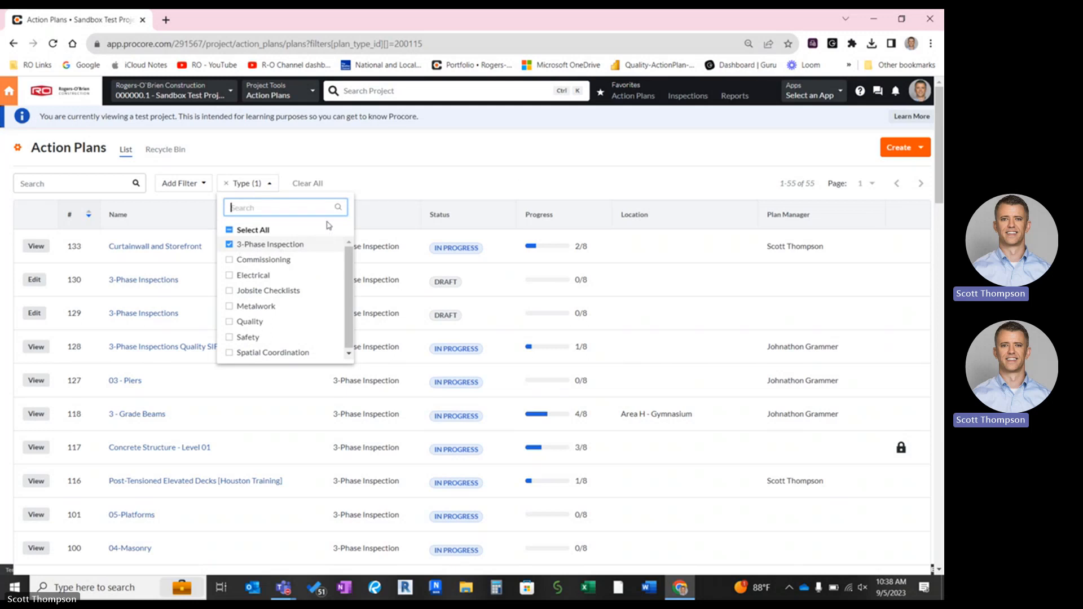
{"action": "left_click", "coordinate": [496, 183]}
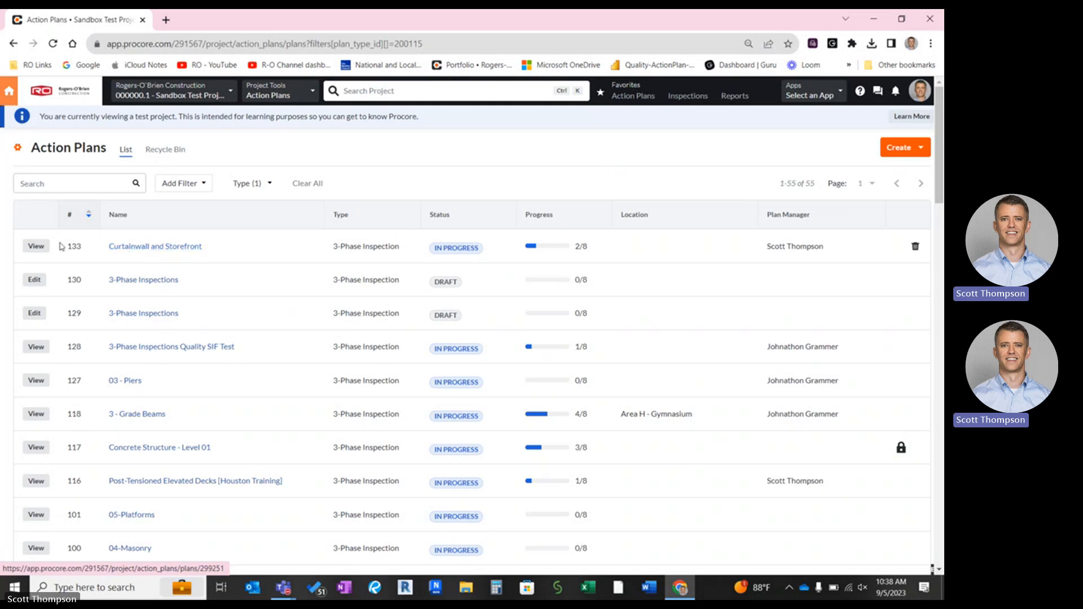
Open the Curtainwall and Storefront action plan and look over its general information, sections and items.
{"action": "left_click", "coordinate": [162, 249]}
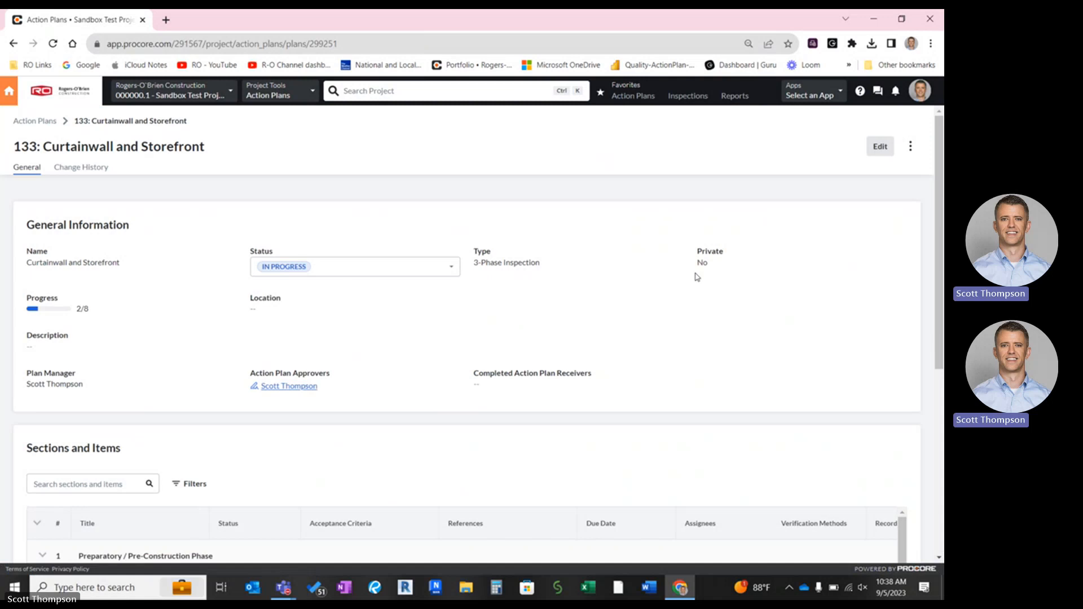
{"action": "scroll", "coordinate": [605, 237], "scroll_direction": "down", "scroll_amount": 1}
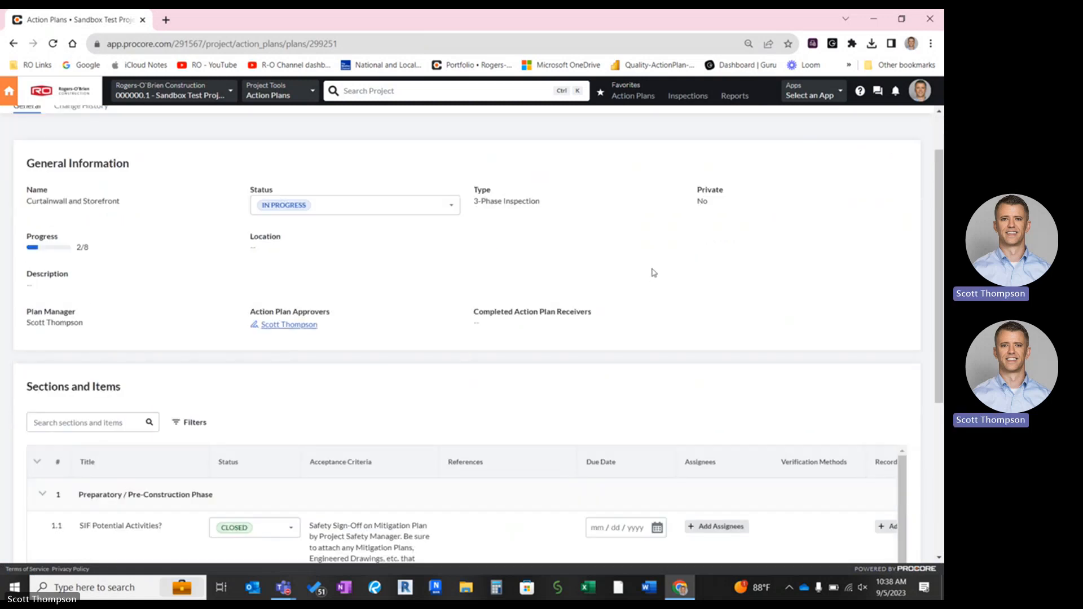
{"action": "scroll", "coordinate": [654, 270], "scroll_direction": "down", "scroll_amount": 3}
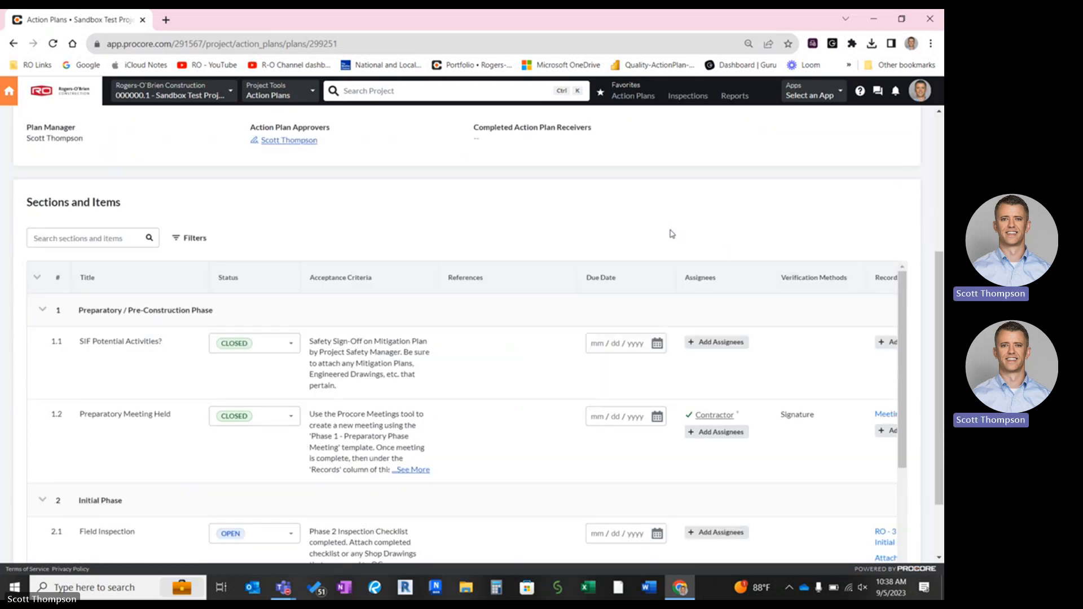
{"action": "scroll", "coordinate": [671, 231], "scroll_direction": "down", "scroll_amount": 1}
{"action": "scroll", "coordinate": [679, 231], "scroll_direction": "up", "scroll_amount": 5}
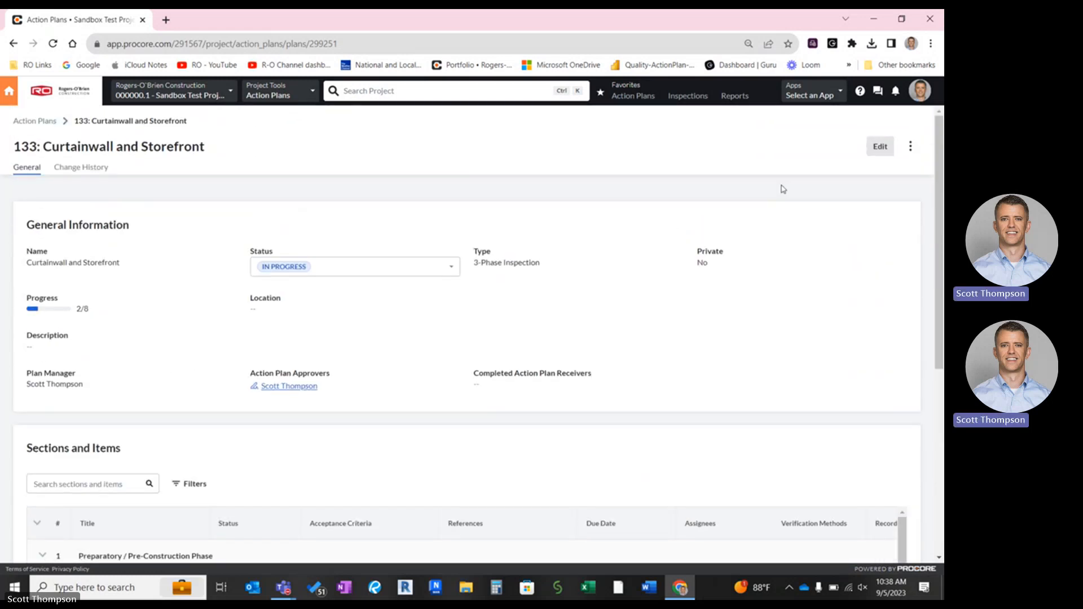
Open the Curtainwall and Storefront plan for editing, look over its fields, and publish it.
{"action": "left_click", "coordinate": [880, 149]}
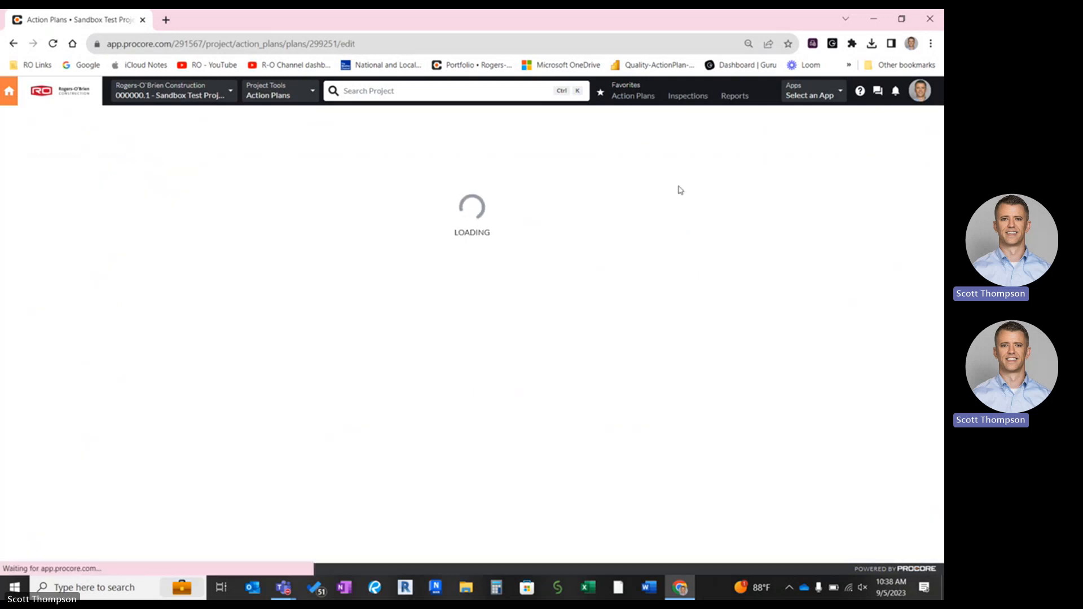
{"action": "scroll", "coordinate": [669, 200], "scroll_direction": "down", "scroll_amount": 1}
{"action": "scroll", "coordinate": [667, 205], "scroll_direction": "down", "scroll_amount": 1}
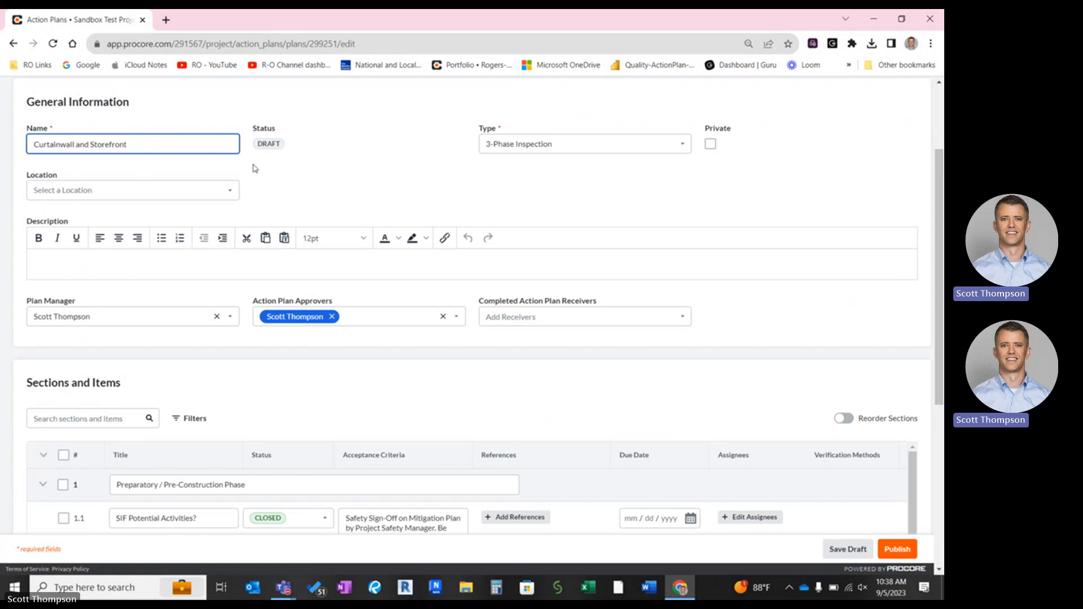
{"action": "scroll", "coordinate": [254, 167], "scroll_direction": "up", "scroll_amount": 1}
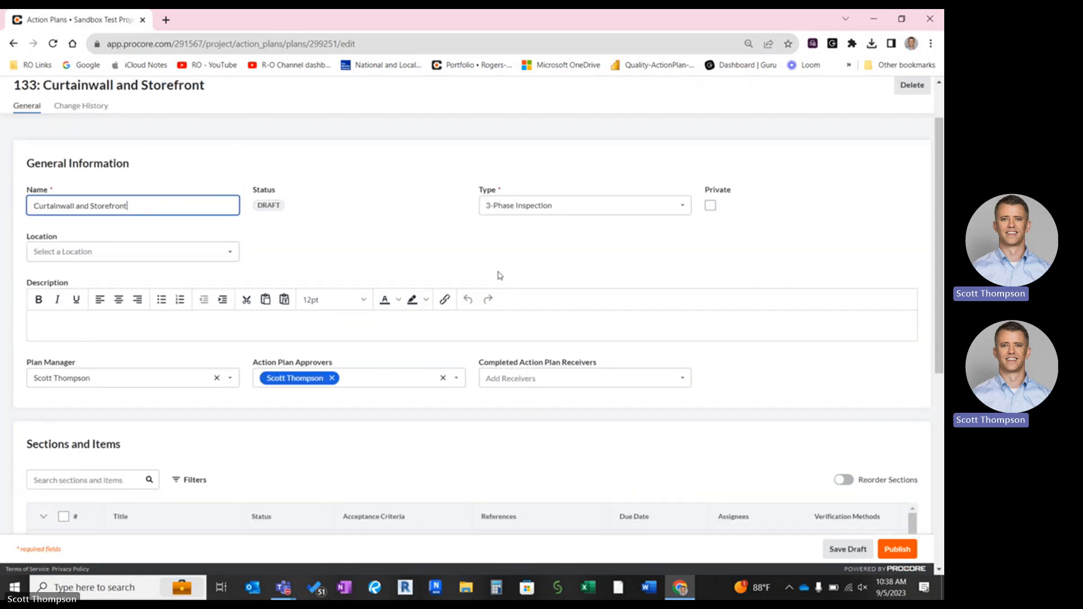
{"action": "scroll", "coordinate": [520, 212], "scroll_direction": "down", "scroll_amount": 1}
{"action": "scroll", "coordinate": [519, 212], "scroll_direction": "down", "scroll_amount": 1}
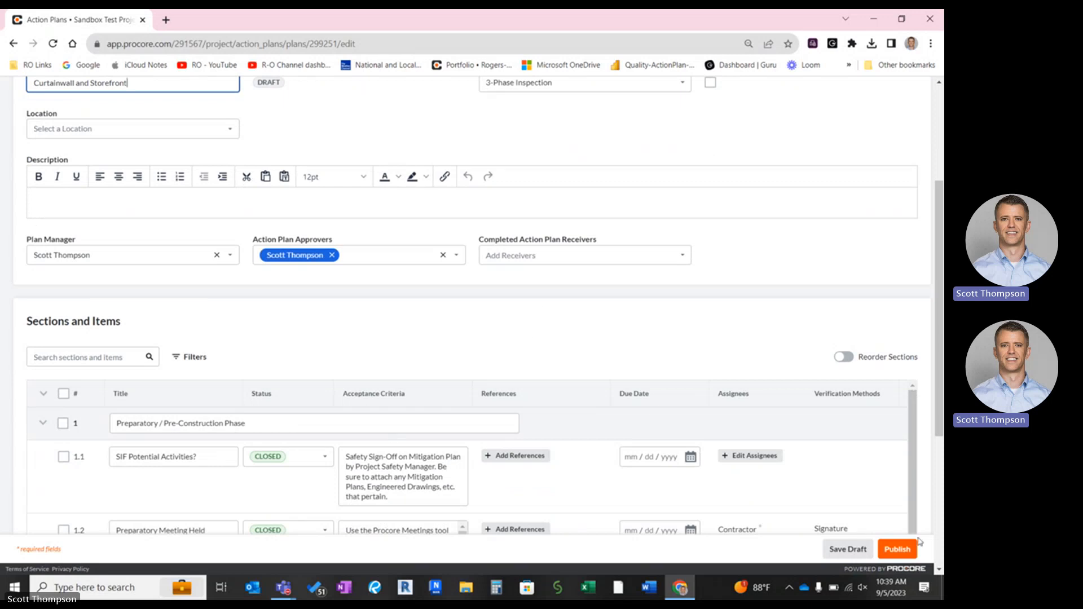
{"action": "left_click", "coordinate": [899, 555]}
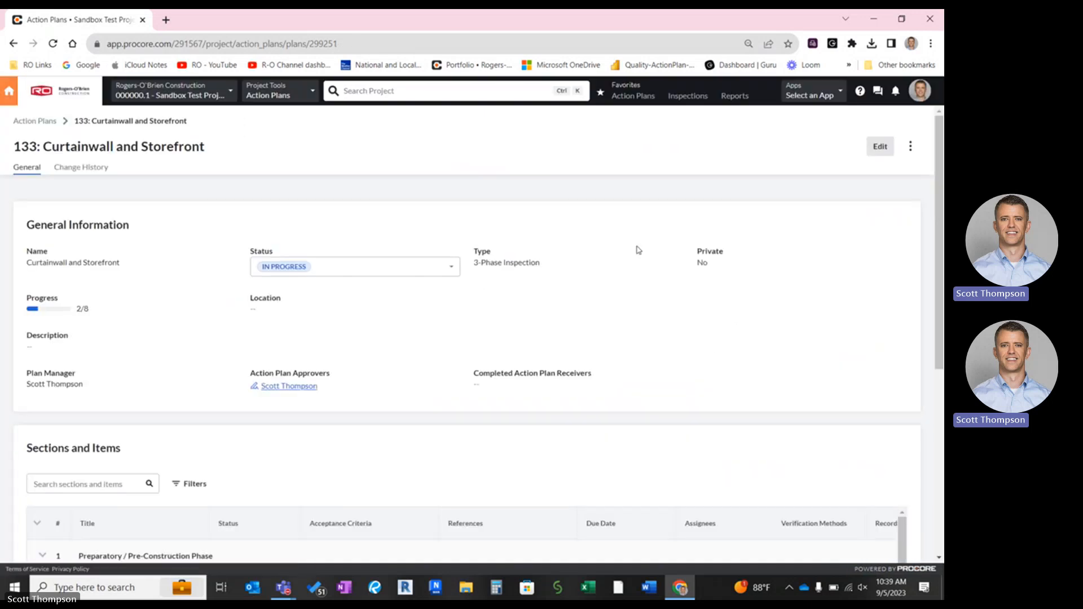
Link the existing meeting "Phase 1 - Preparatory Meeting - Curtainwall & Storefront" to the requested meetings record of item 1.2, Preparatory Meeting Held.
{"action": "scroll", "coordinate": [613, 241], "scroll_direction": "down", "scroll_amount": 2}
{"action": "scroll", "coordinate": [613, 242], "scroll_direction": "down", "scroll_amount": 4}
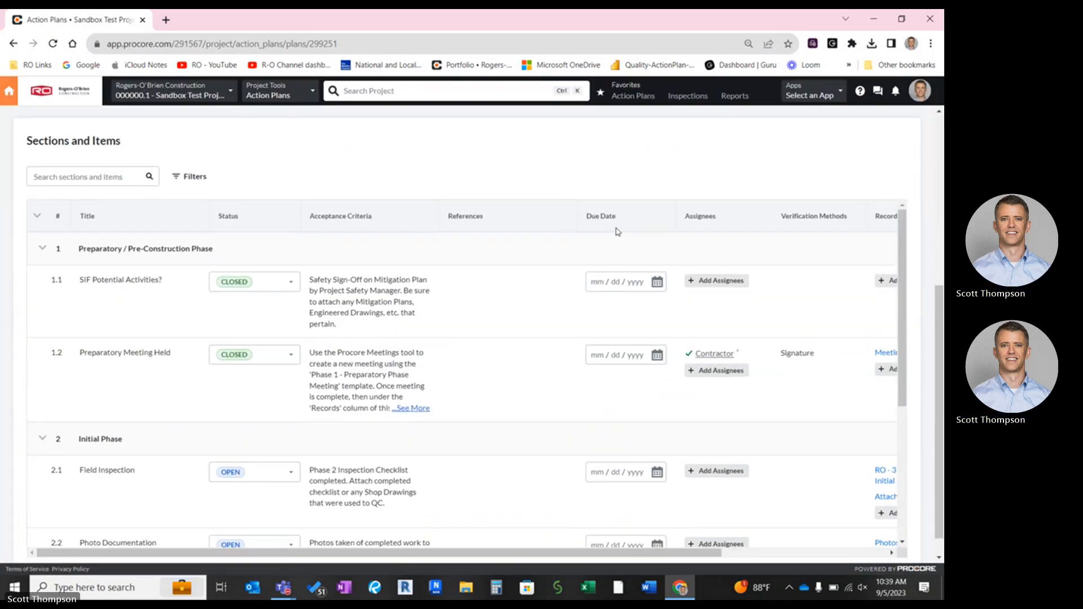
{"action": "scroll", "coordinate": [649, 296], "scroll_direction": "down", "scroll_amount": 1}
{"action": "scroll", "coordinate": [636, 287], "scroll_direction": "up", "scroll_amount": 1}
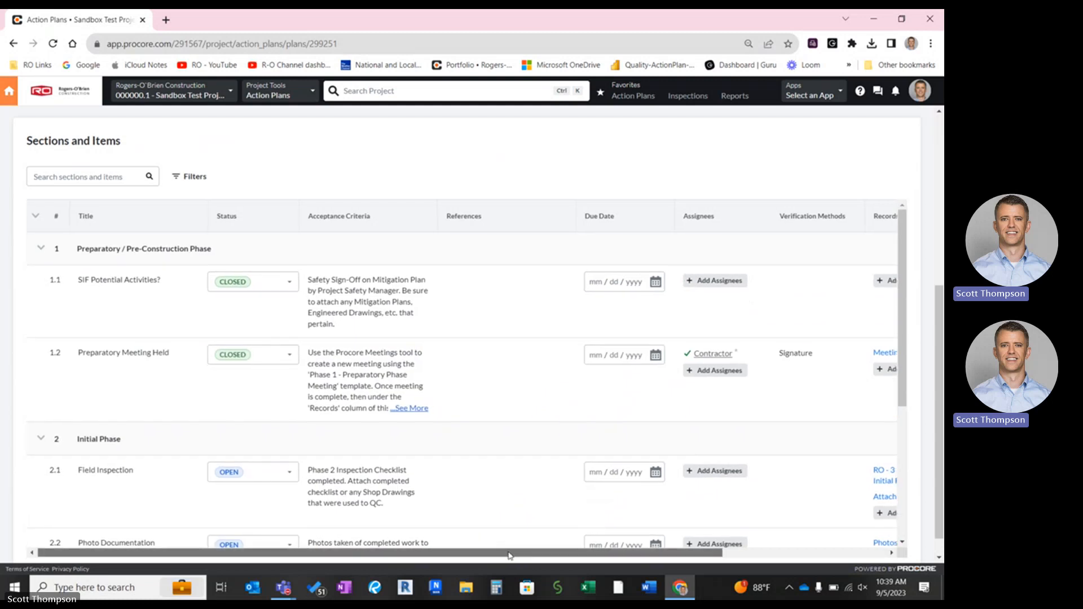
{"action": "left_click_drag", "start_coordinate": [482, 556], "coordinate": [510, 556]}
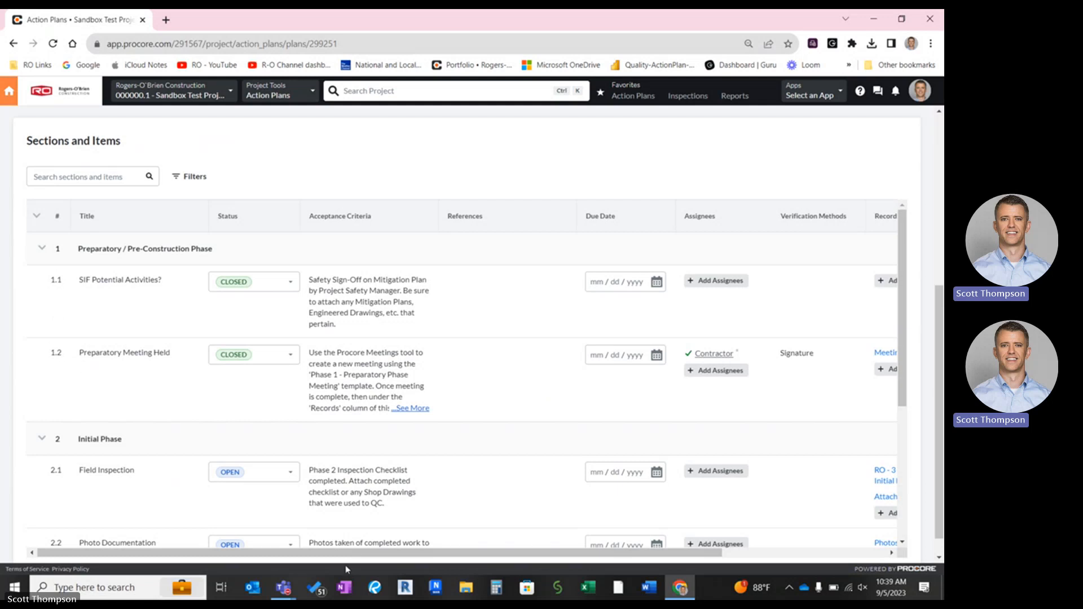
{"action": "left_click_drag", "start_coordinate": [351, 557], "coordinate": [522, 559]}
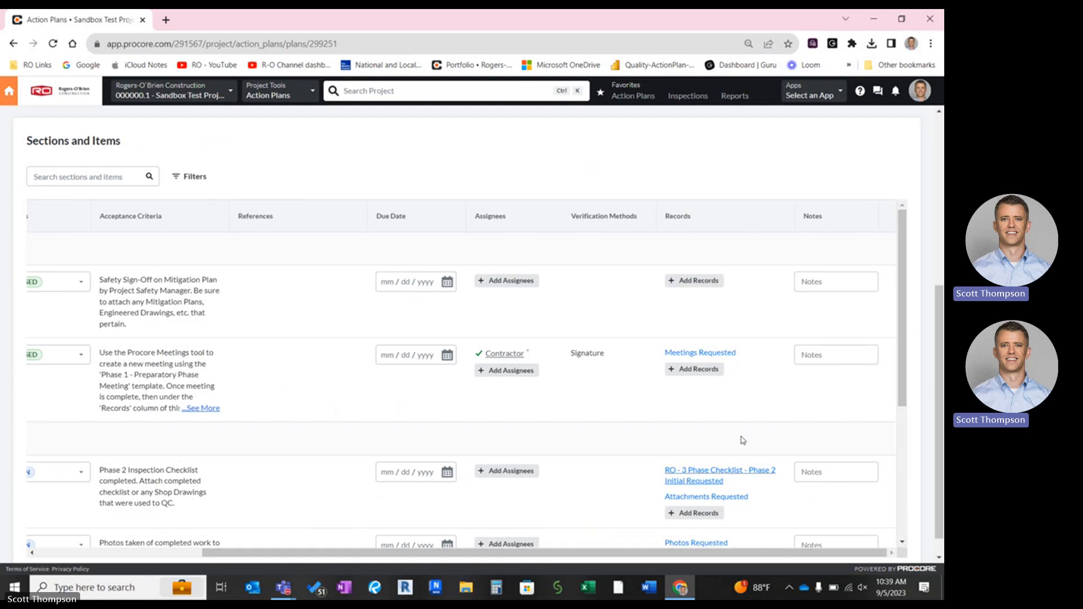
{"action": "left_click", "coordinate": [725, 355]}
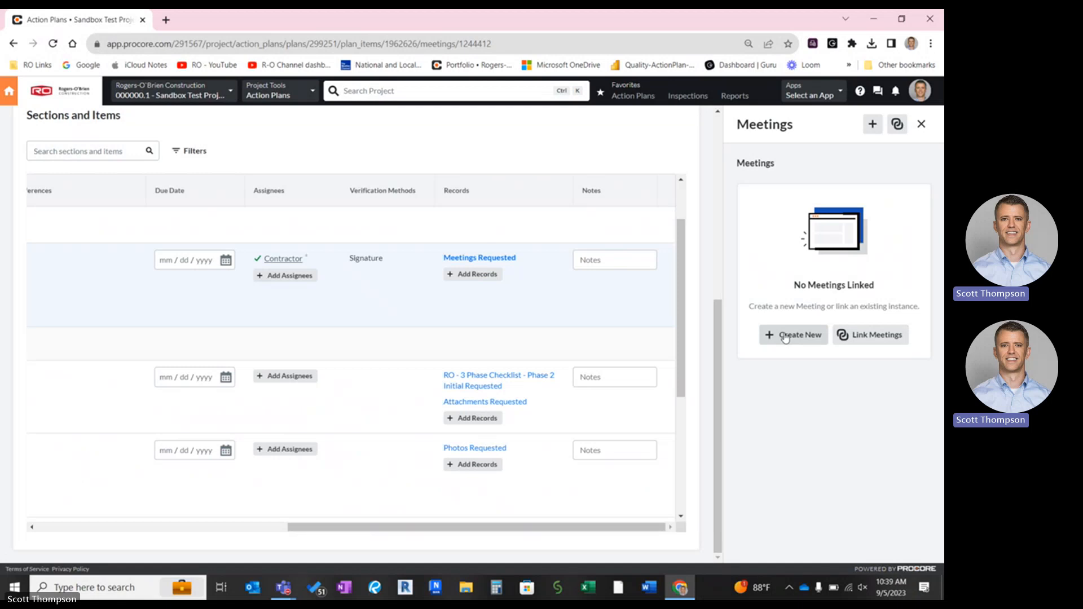
{"action": "left_click", "coordinate": [872, 338]}
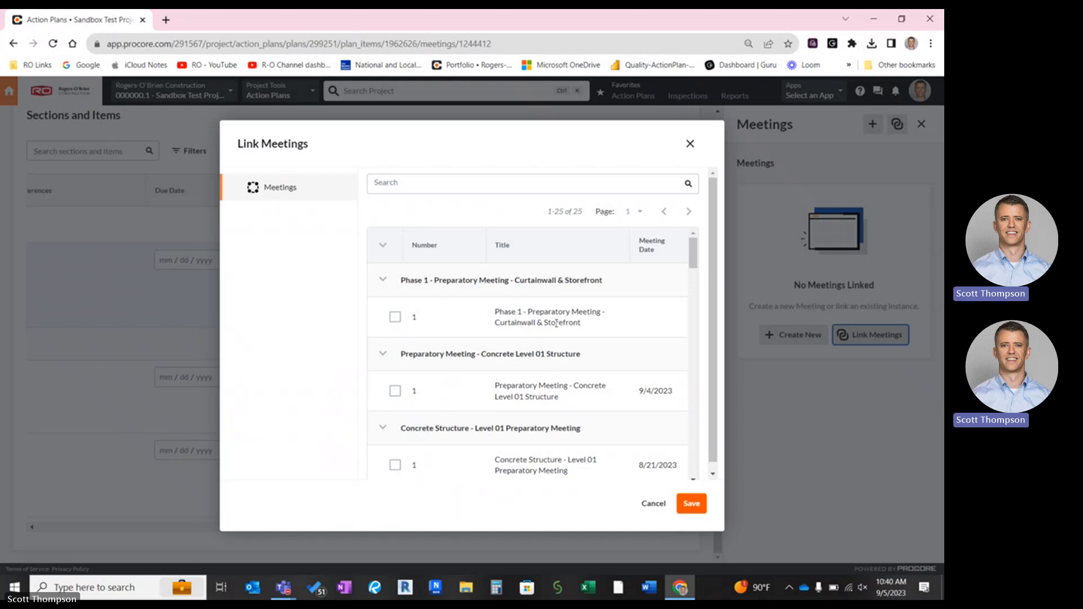
{"action": "left_click", "coordinate": [395, 317]}
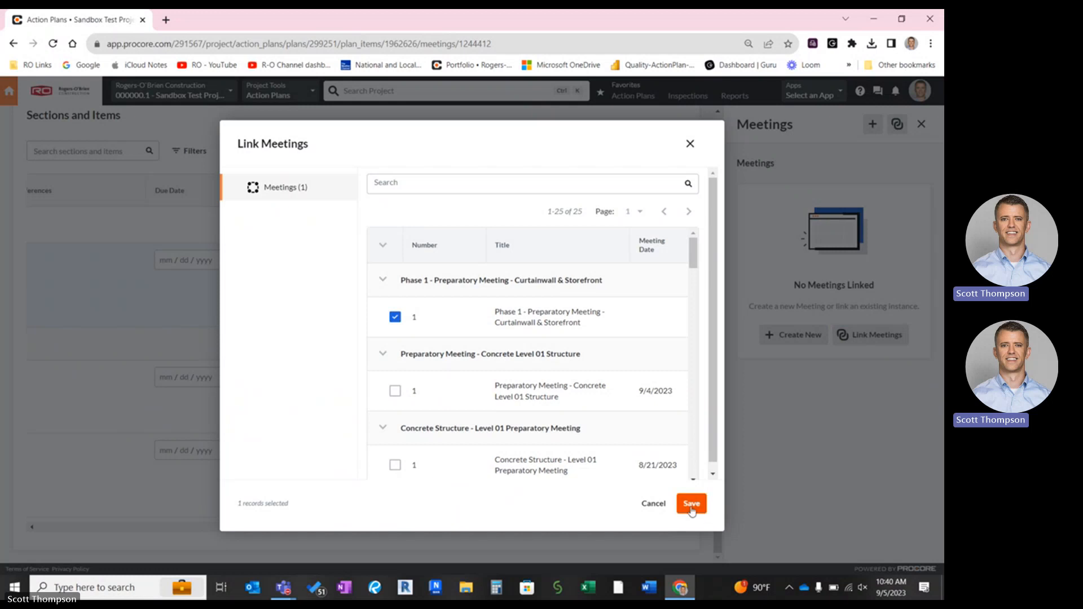
{"action": "left_click", "coordinate": [692, 503]}
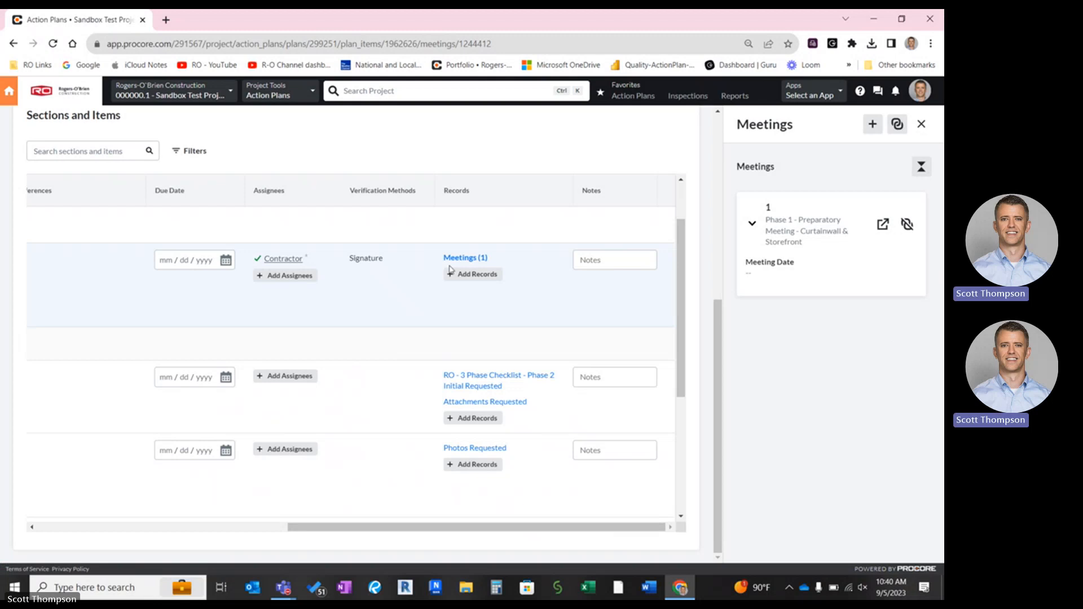
View the minutes of the meeting linked to item 1.2, and return to the action plan.
{"action": "scroll", "coordinate": [477, 270], "scroll_direction": "up", "scroll_amount": 1}
{"action": "scroll", "coordinate": [477, 269], "scroll_direction": "down", "scroll_amount": 1}
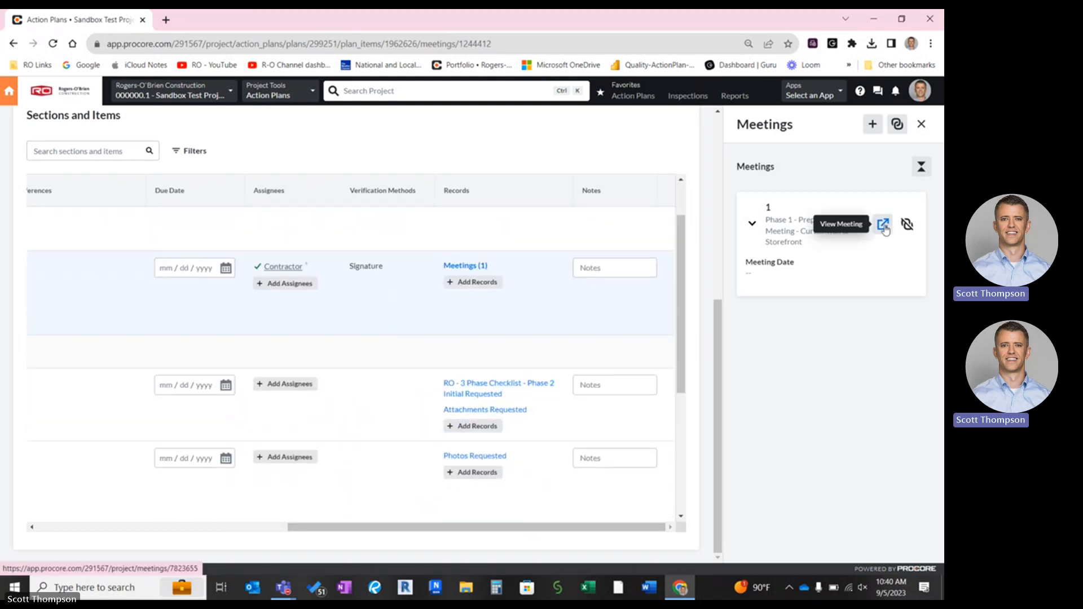
{"action": "left_click", "coordinate": [884, 224]}
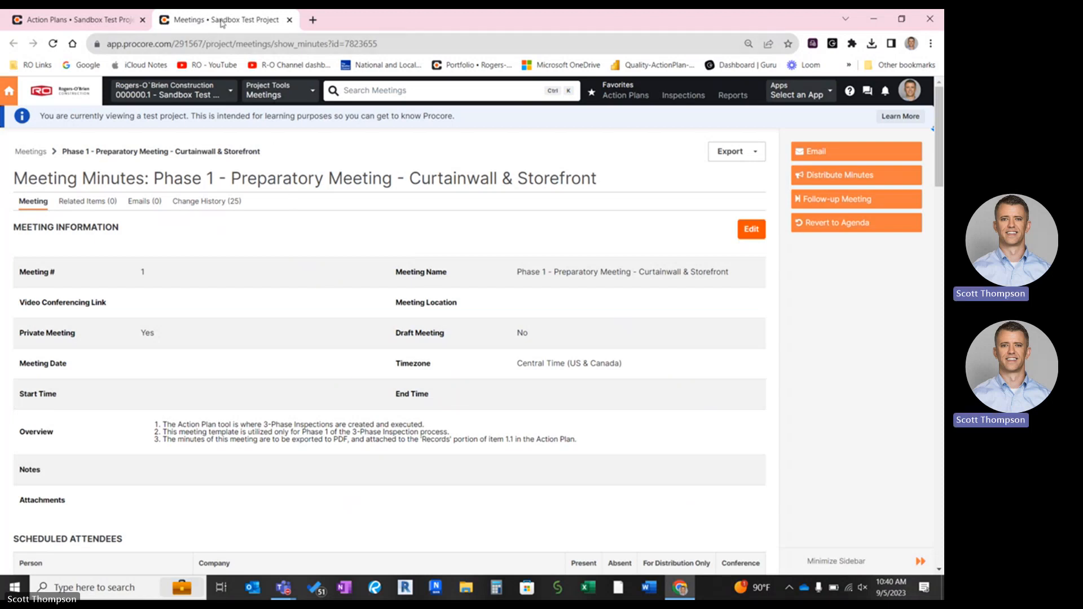
{"action": "left_click", "coordinate": [289, 20]}
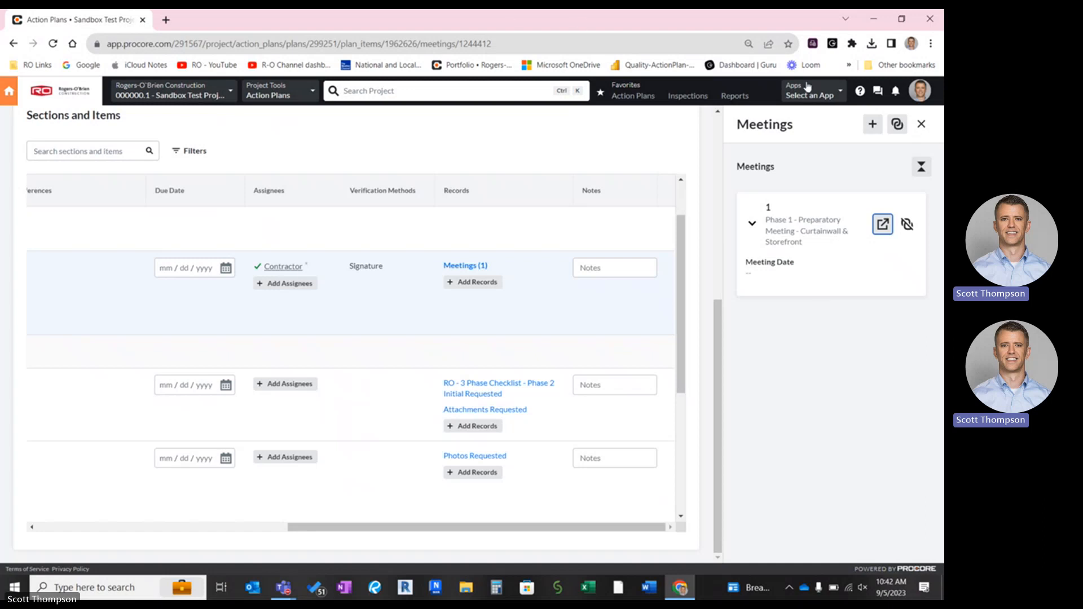
{"action": "left_click", "coordinate": [290, 591]}
{"action": "left_click", "coordinate": [416, 526]}
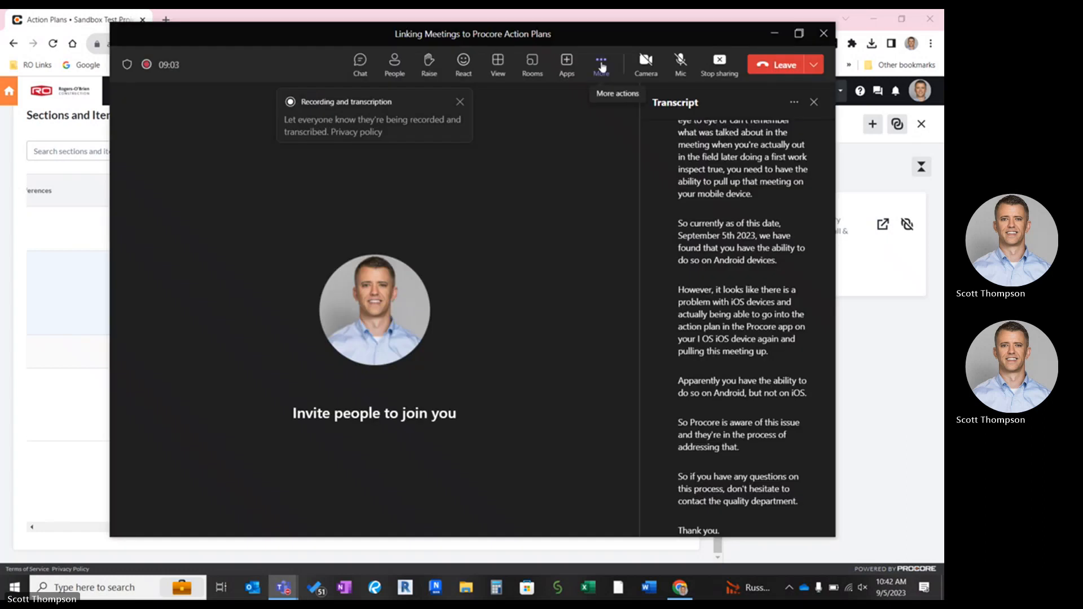
{"action": "left_click", "coordinate": [602, 66]}
{"action": "mouse_move", "coordinate": [626, 99]}
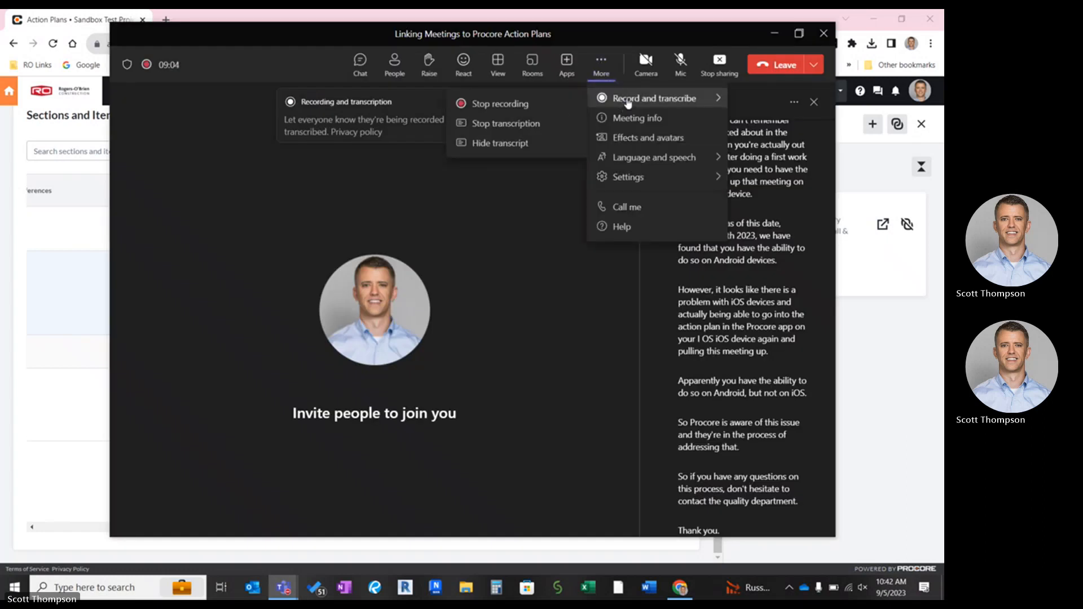